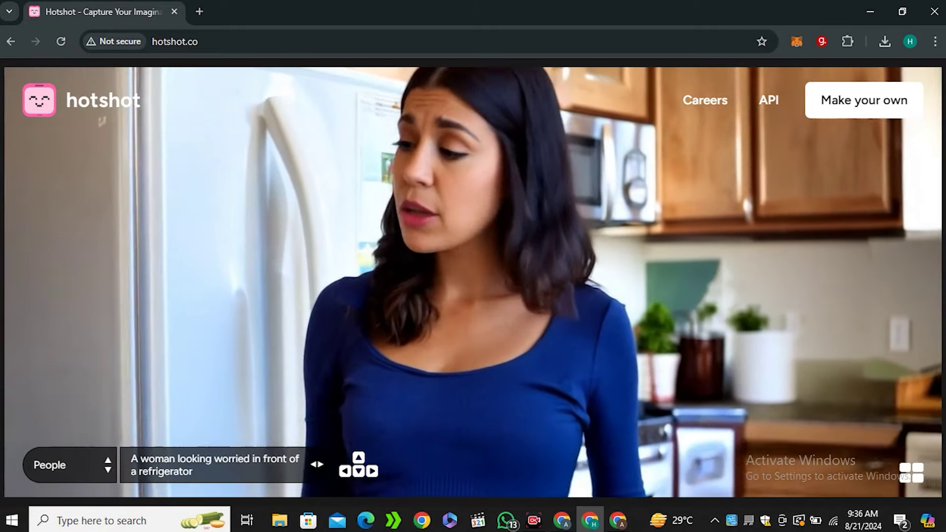
Step: Choose the Food sample category, then advance to the Workplace dentist-office sample video
left_click(69, 464)
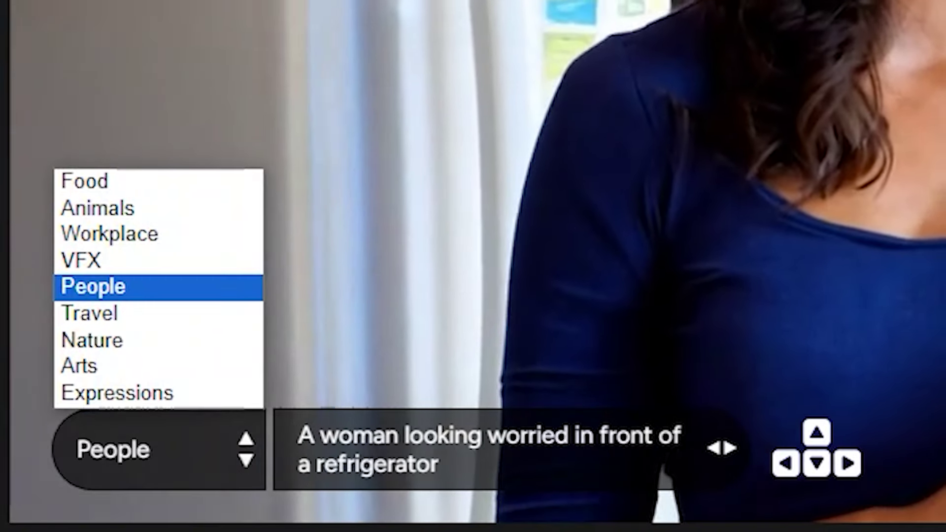
key("Up")
key("Up")
key("Up")
key("Up")
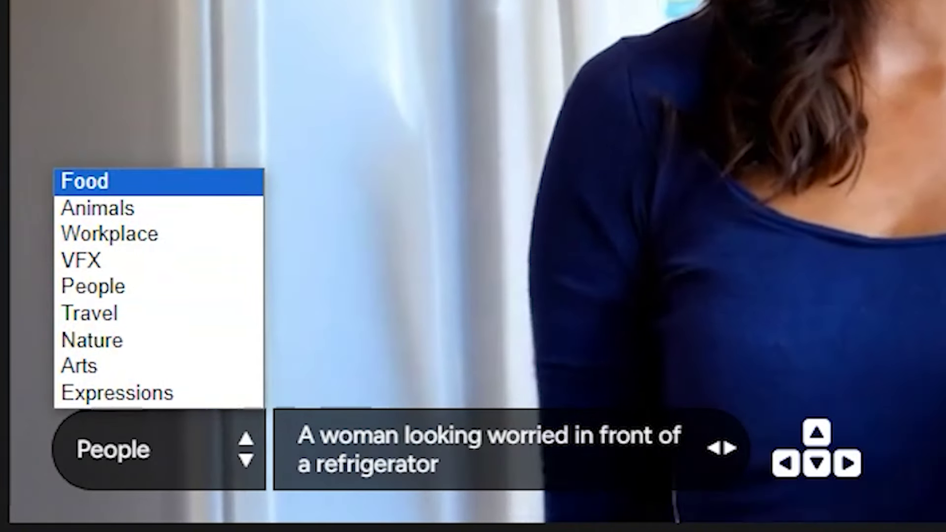
key("Down")
key("Down")
key("Down")
key("Down")
key("Down")
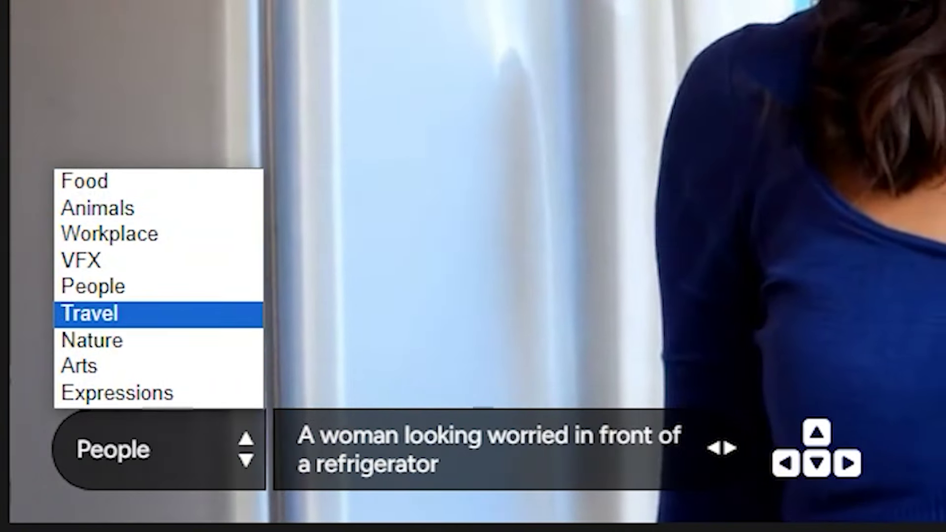
key("Up")
key("Up")
key("Up")
key("Up")
key("Up")
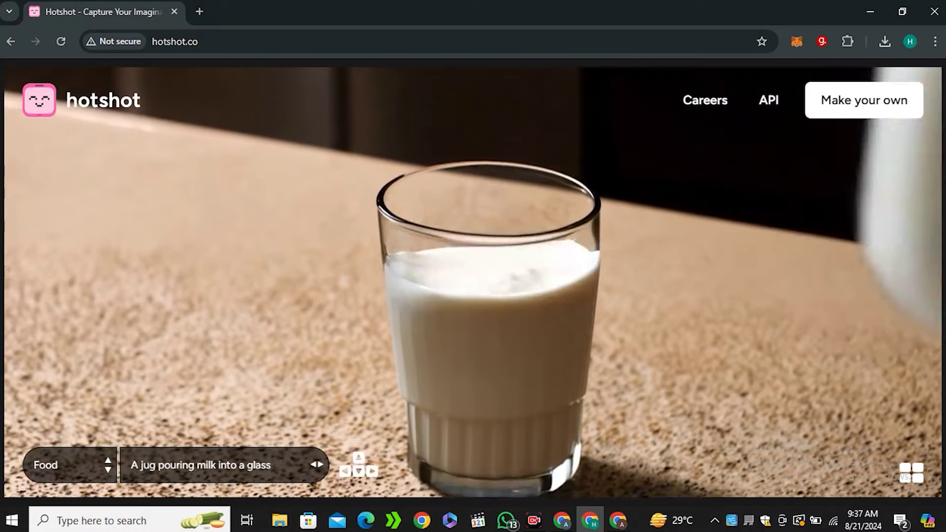
key("Right")
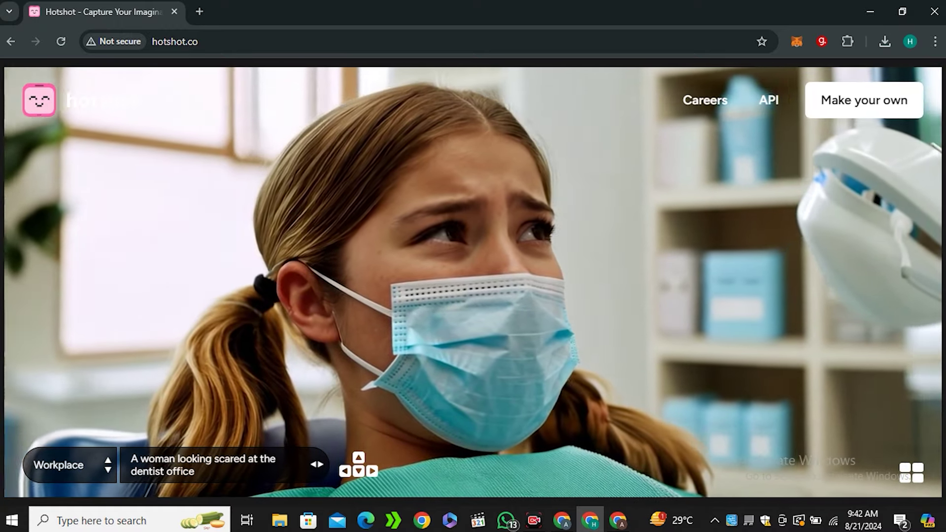
Step: Switch the sample videos to the Expressions category and scroll down the page
left_click(69, 464)
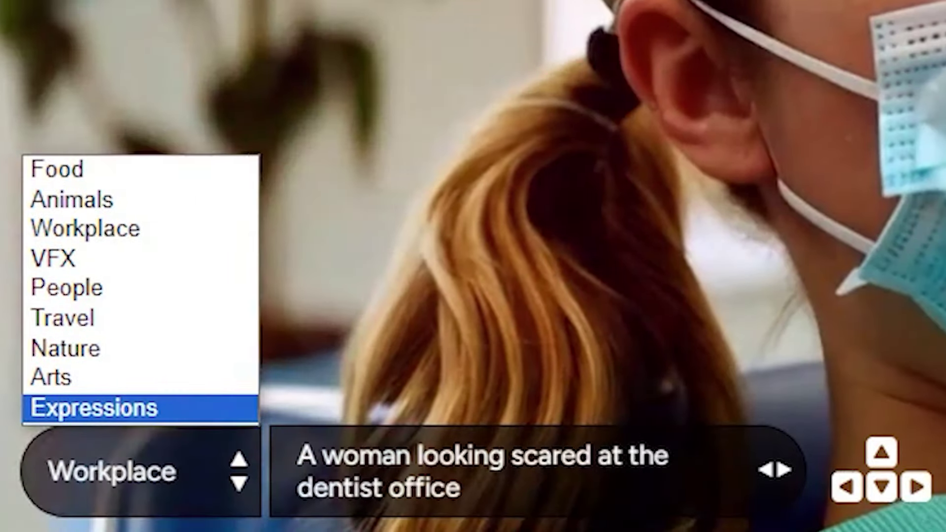
left_click(94, 408)
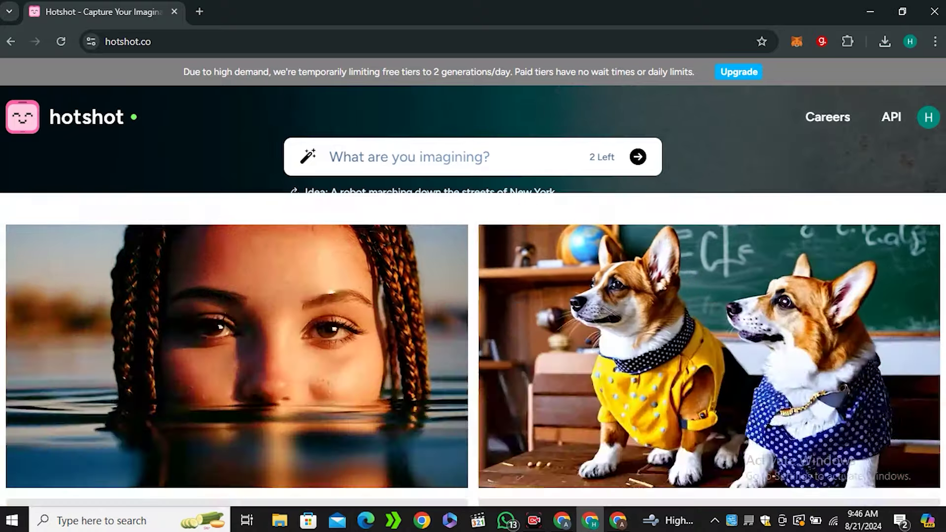
scroll(473, 315, "down", 2)
Step: Scroll down through the featured video gallery
scroll(473, 296, "down", 5)
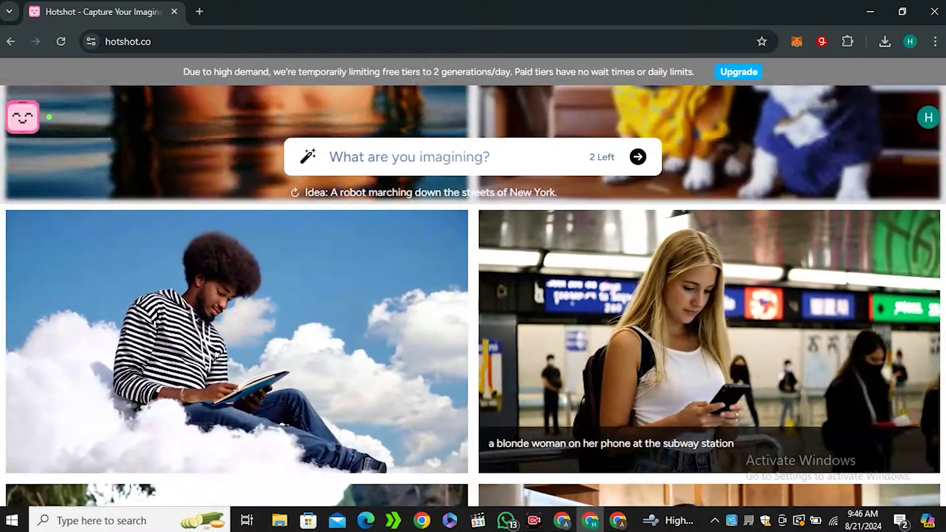
scroll(473, 296, "down", 2)
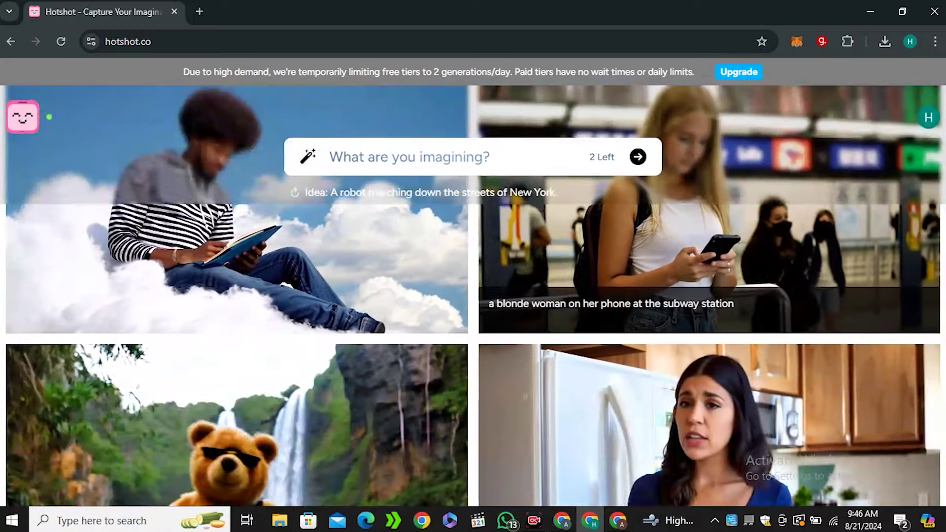
scroll(473, 296, "down", 4)
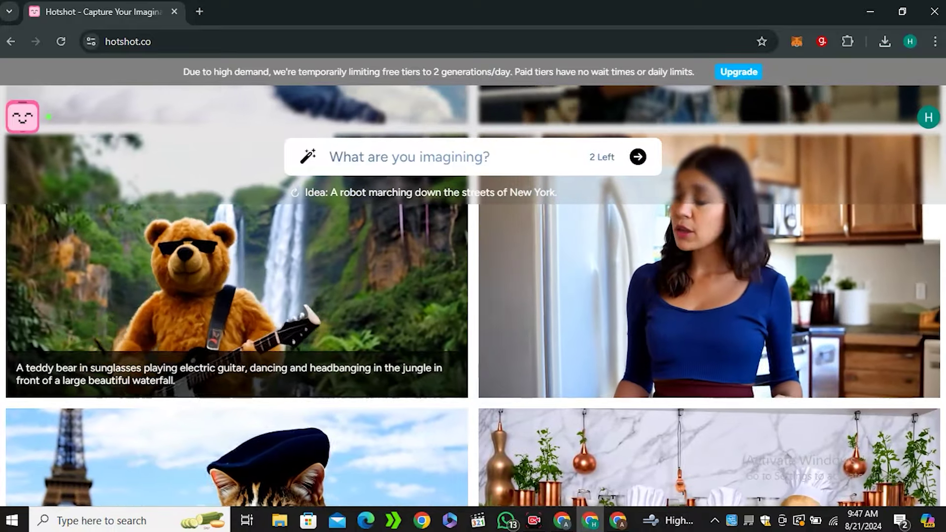
scroll(473, 296, "down", 7)
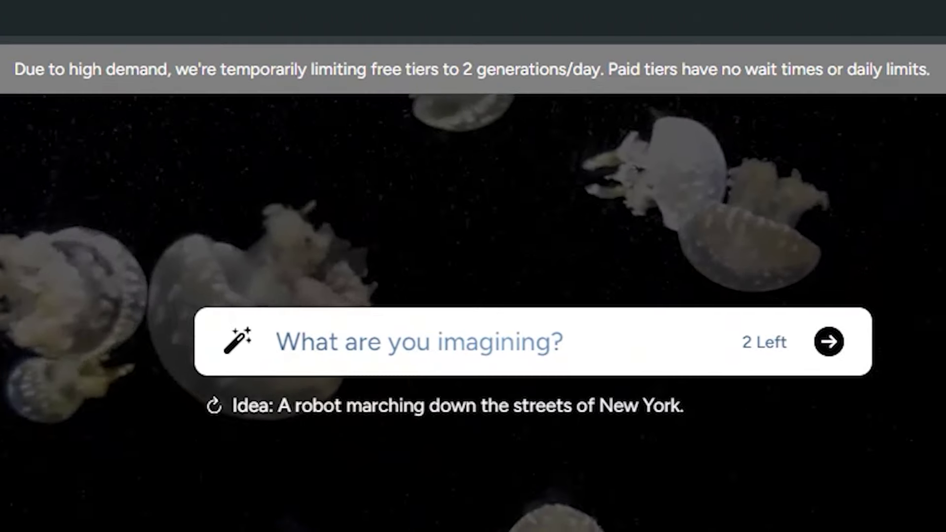
Step: Select the free-tier daily limit notice and bring up the plan upgrade options
left_click_drag(188, 69, 401, 69)
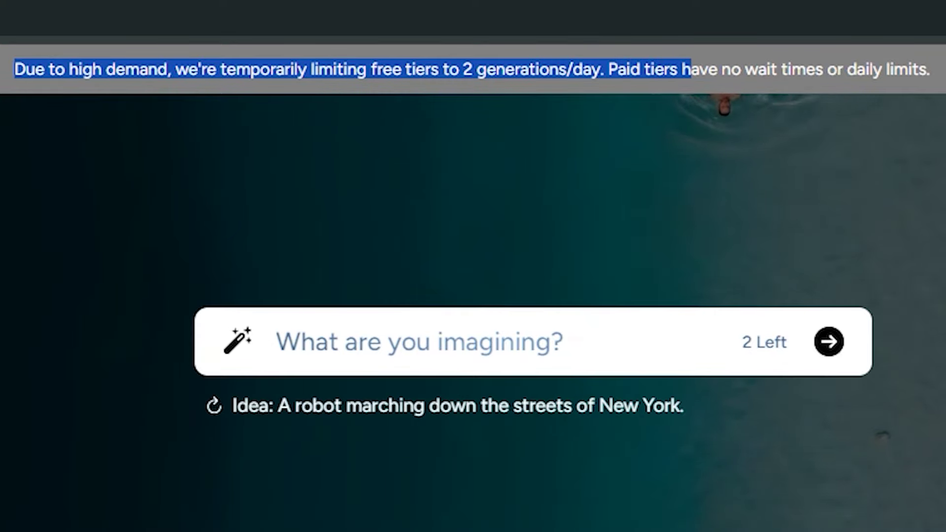
left_click_drag(806, 69, 930, 69)
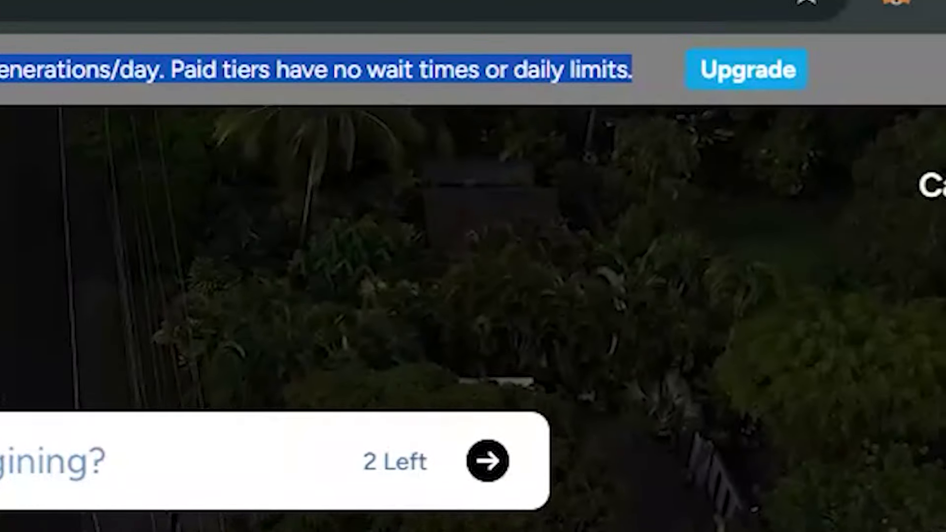
left_click(745, 69)
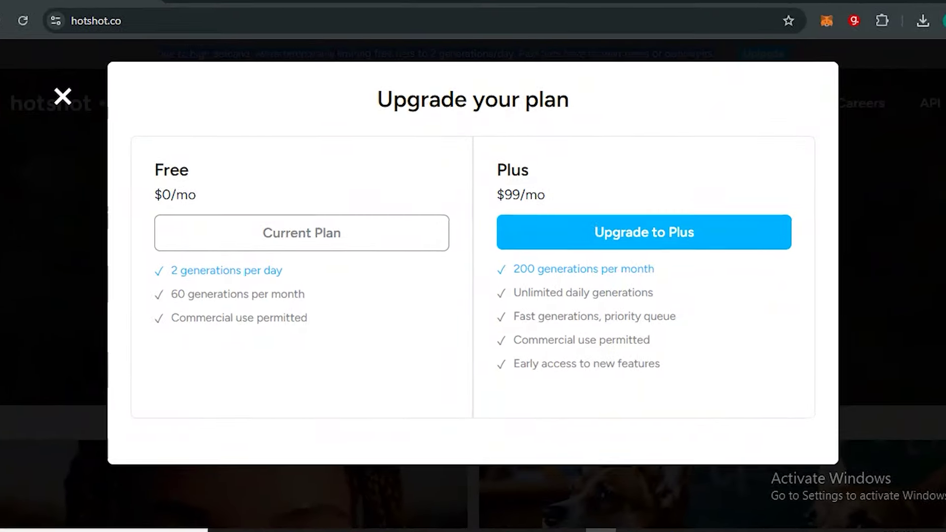
Step: Highlight the Free plan's monthly limit and the Plus plan's 200 generations per month
left_click_drag(101, 301, 218, 300)
left_click(217, 300)
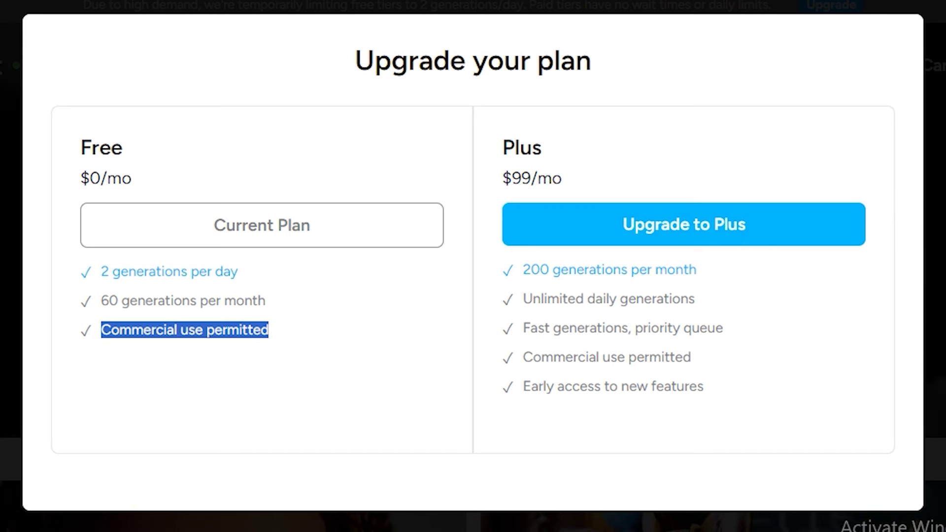
left_click_drag(523, 270, 696, 270)
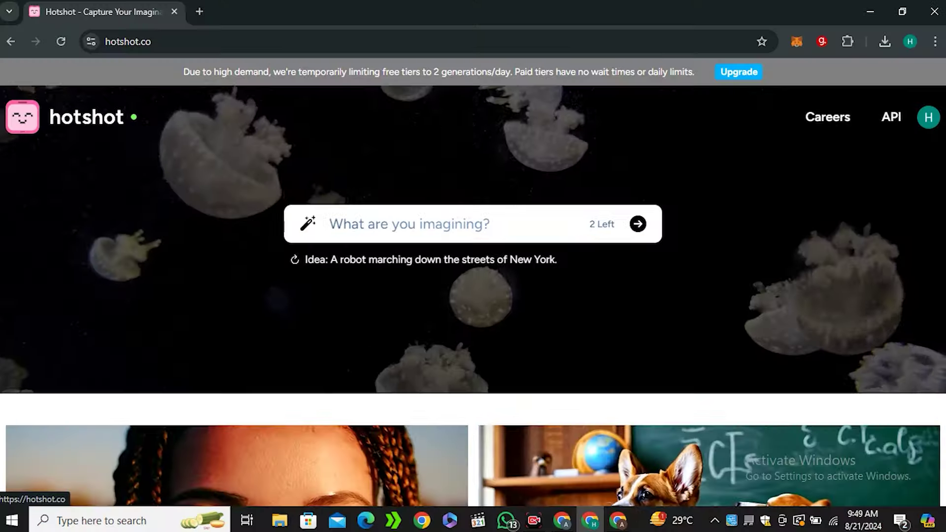
Step: Submit the prompt 'a woman with blonde hairs, wearing a leather jacket and sunglasses walking on a street'
type("a woman with blonde hair")
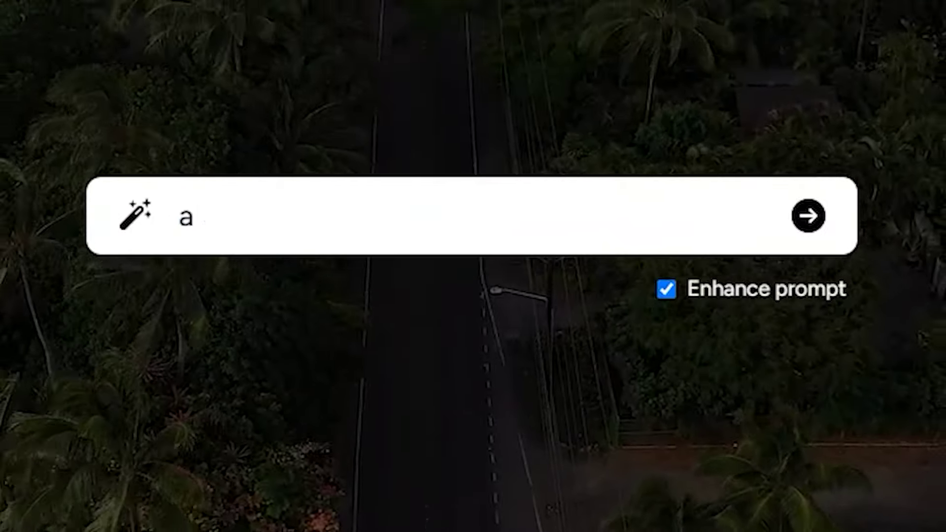
type("s , wearing a leather jacket and sunglasses walking on a street")
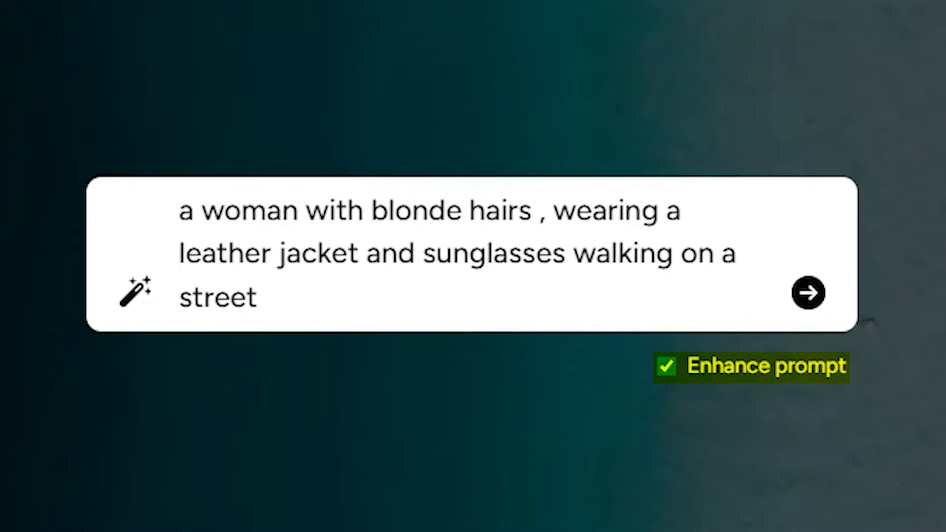
key("Return")
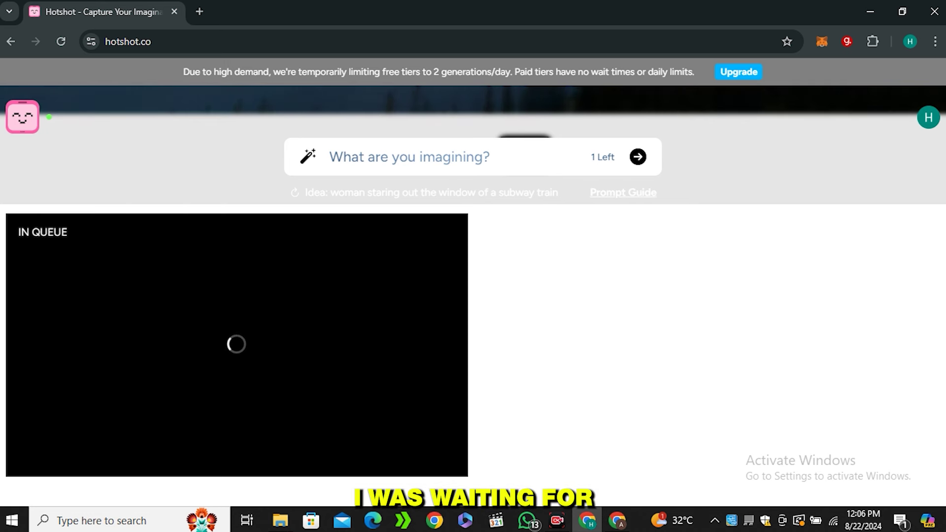
scroll(236, 335, "down", 1)
scroll(236, 335, "up", 1)
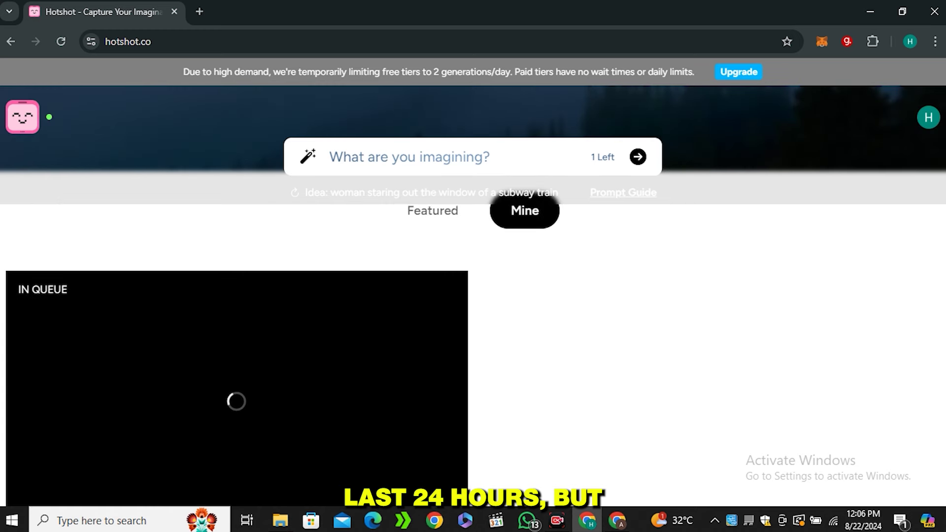
scroll(237, 335, "down", 1)
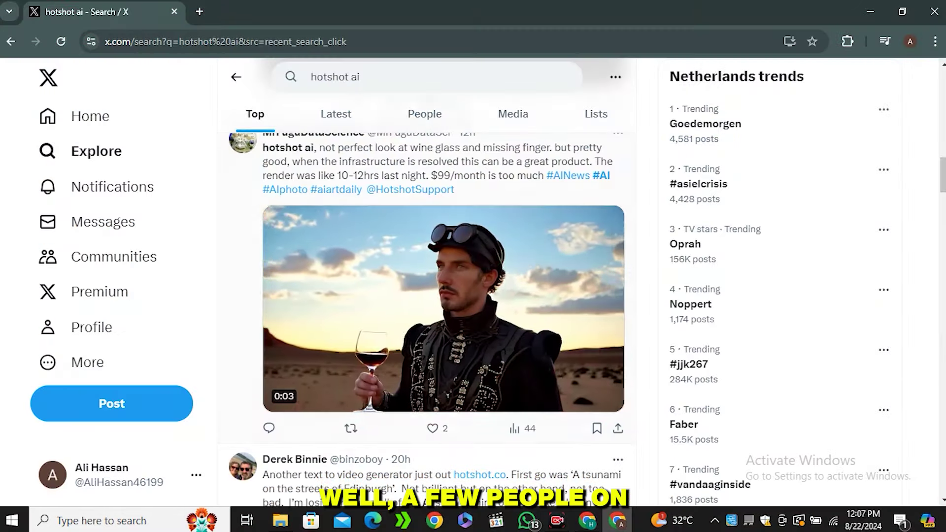
scroll(427, 296, "up", 2)
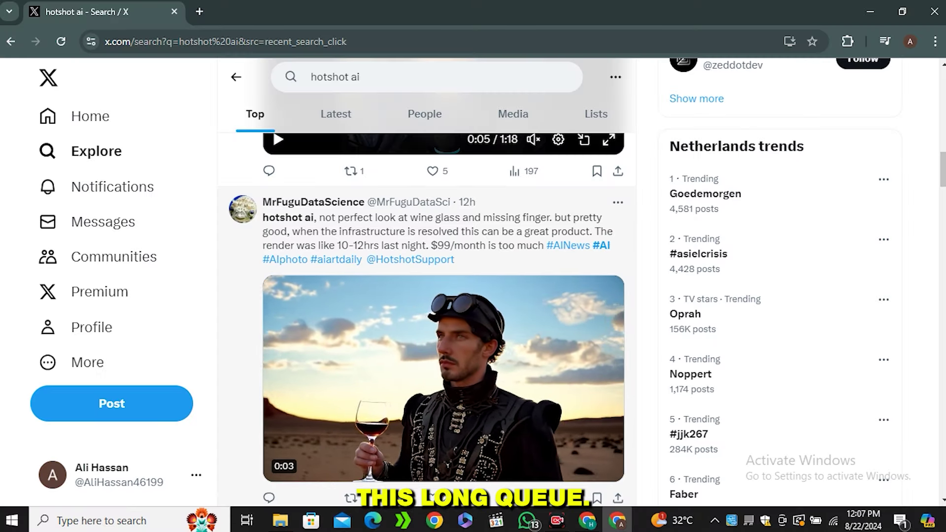
scroll(427, 296, "down", 7)
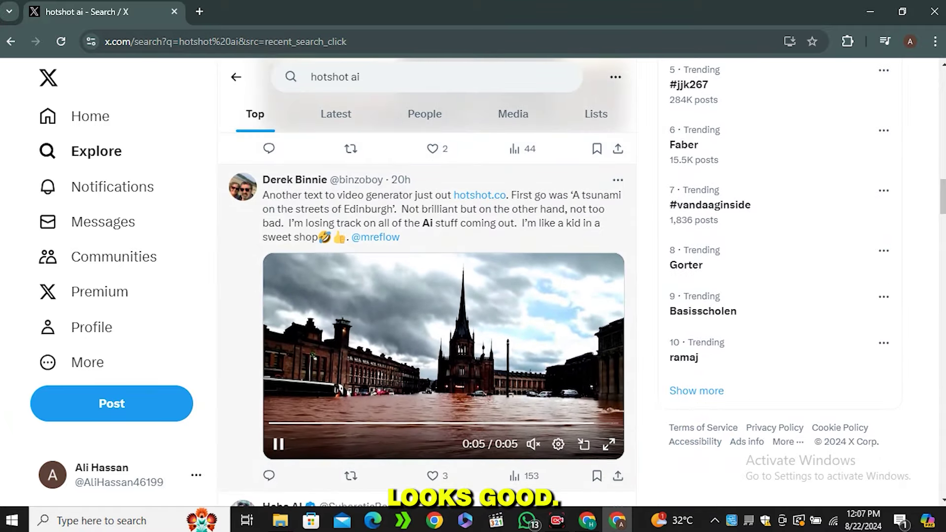
scroll(427, 296, "down", 8)
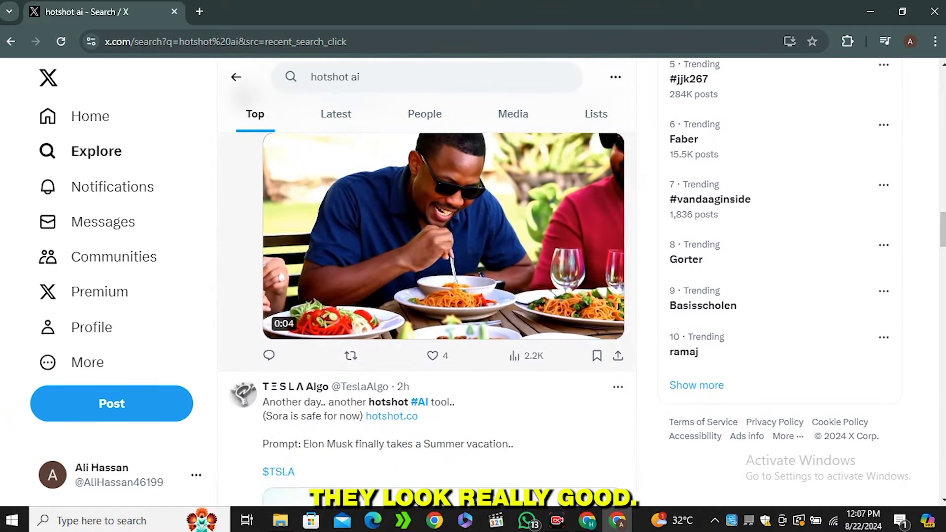
scroll(427, 296, "down", 5)
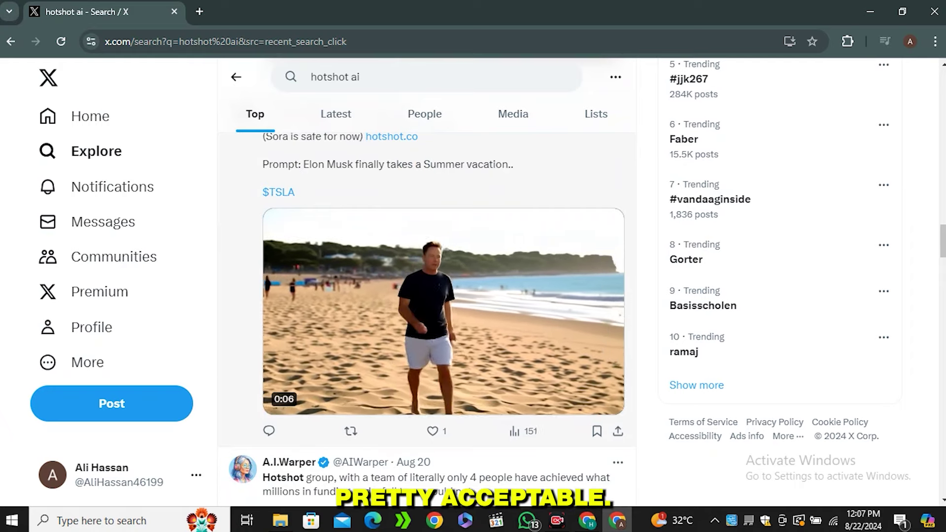
scroll(427, 296, "down", 5)
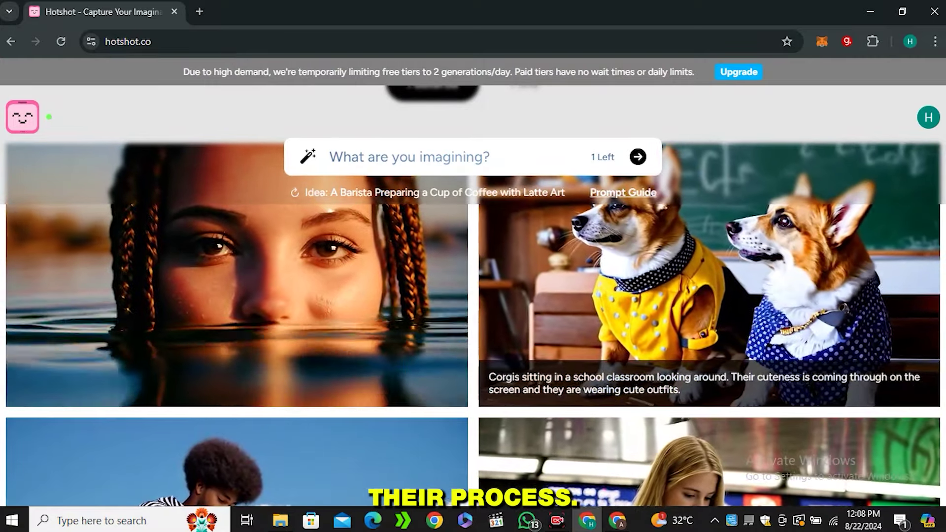
scroll(473, 320, "down", 3)
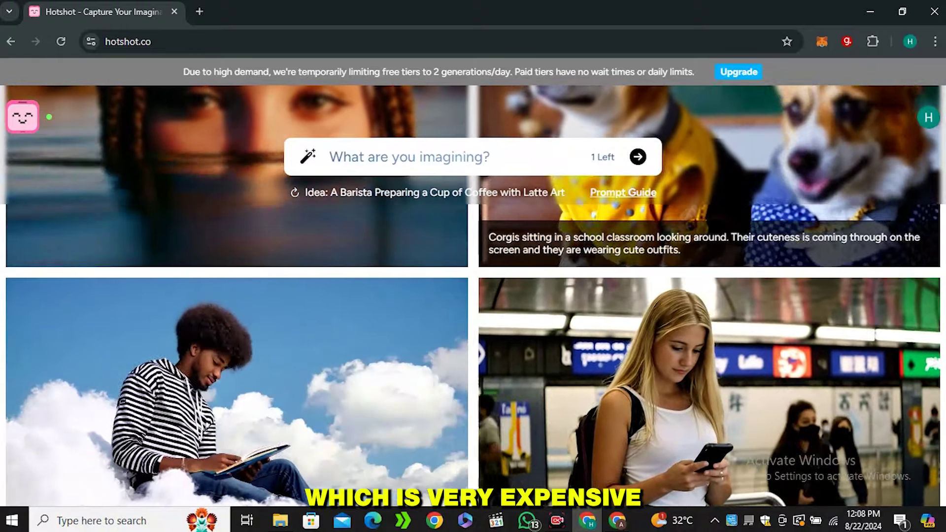
scroll(473, 321, "down", 5)
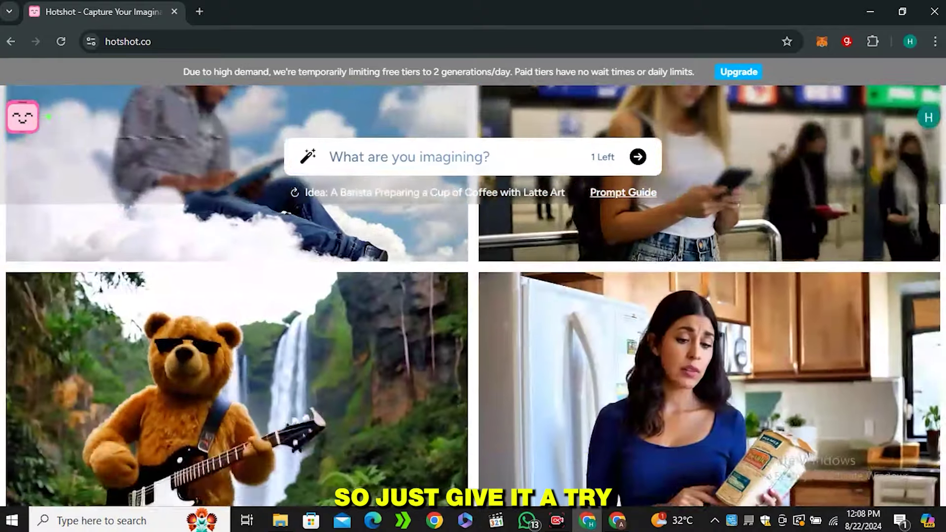